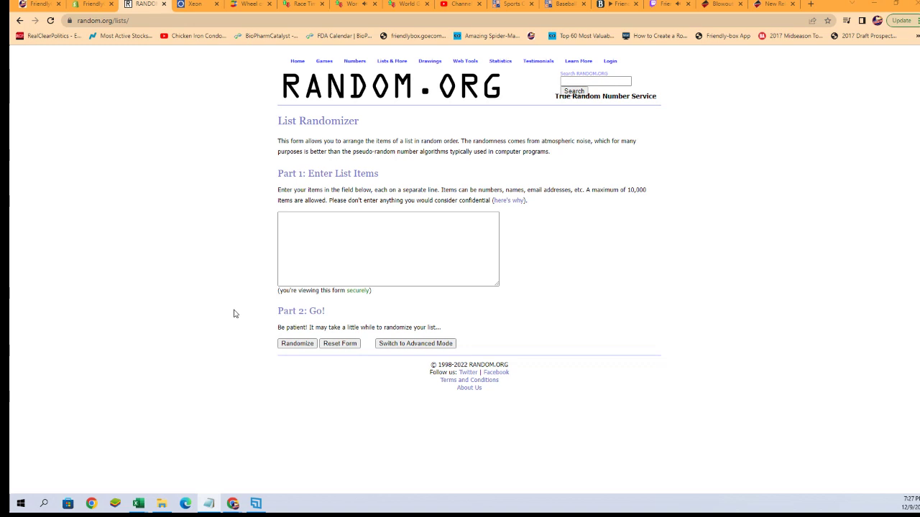
Paste the 19 last-name initials into List Randomizer and shuffle them seven times.
click(299, 271)
key(ctrl+v)
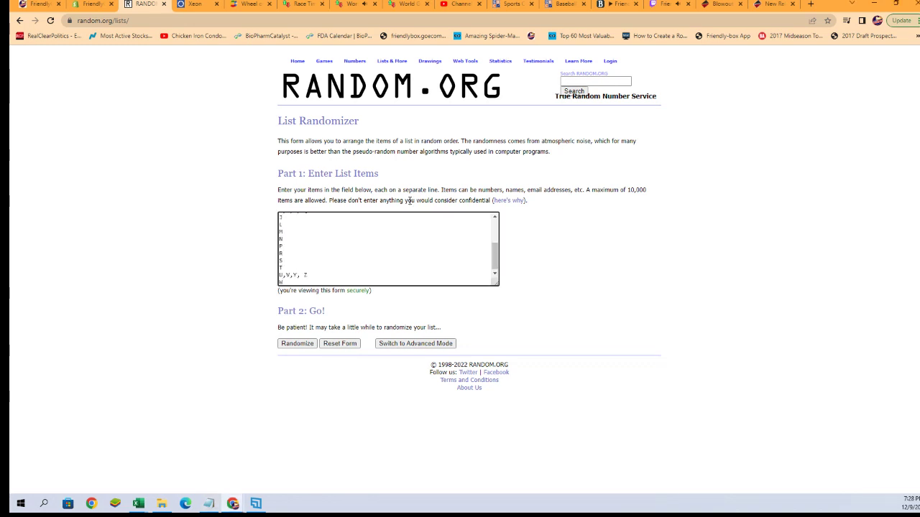
click(290, 345)
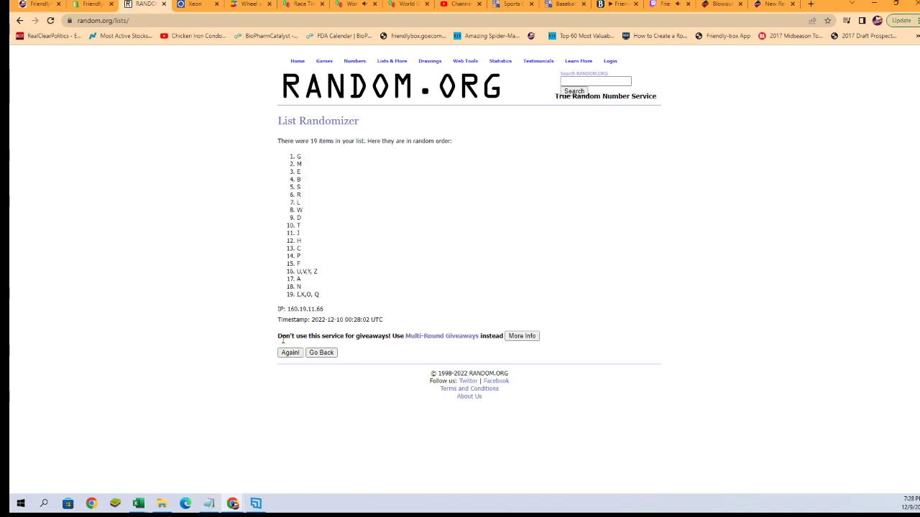
click(290, 353)
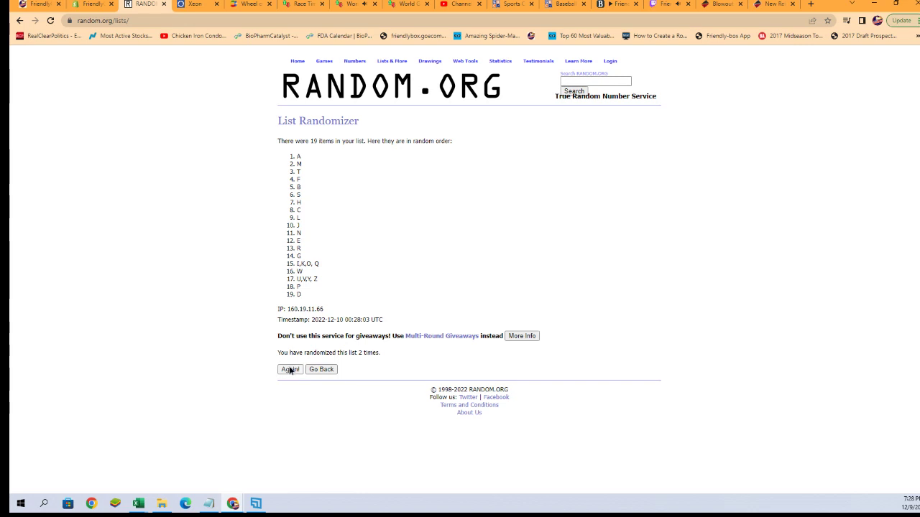
click(289, 369)
click(287, 369)
click(286, 370)
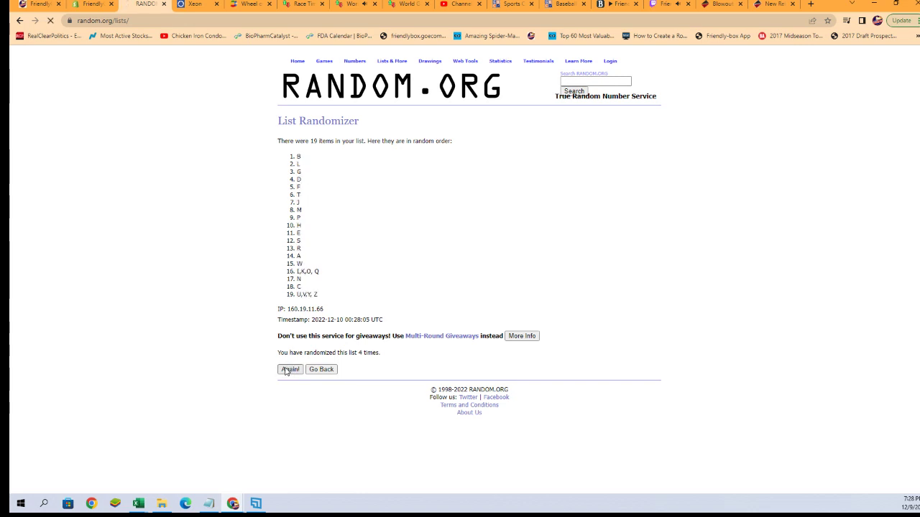
click(286, 371)
click(287, 369)
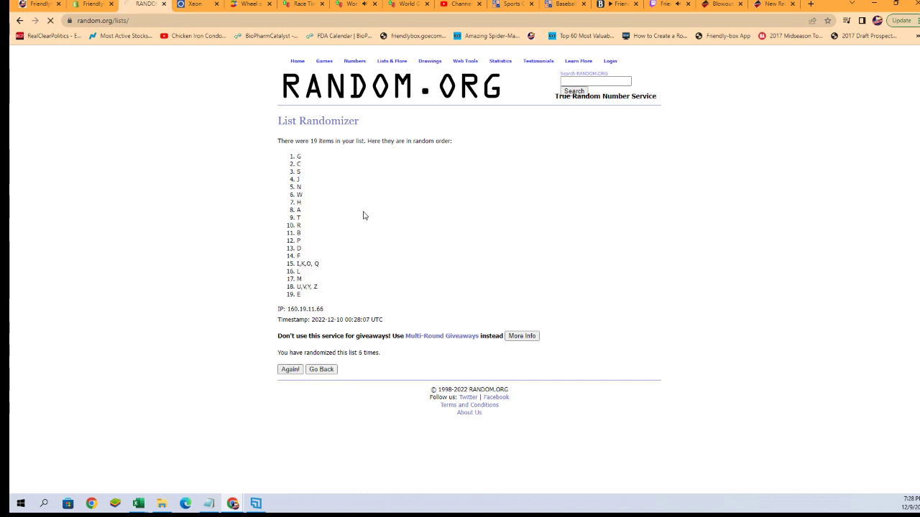
Copy the final shuffled letter list, starting I, K, O, Q.
drag(301, 301, 279, 180)
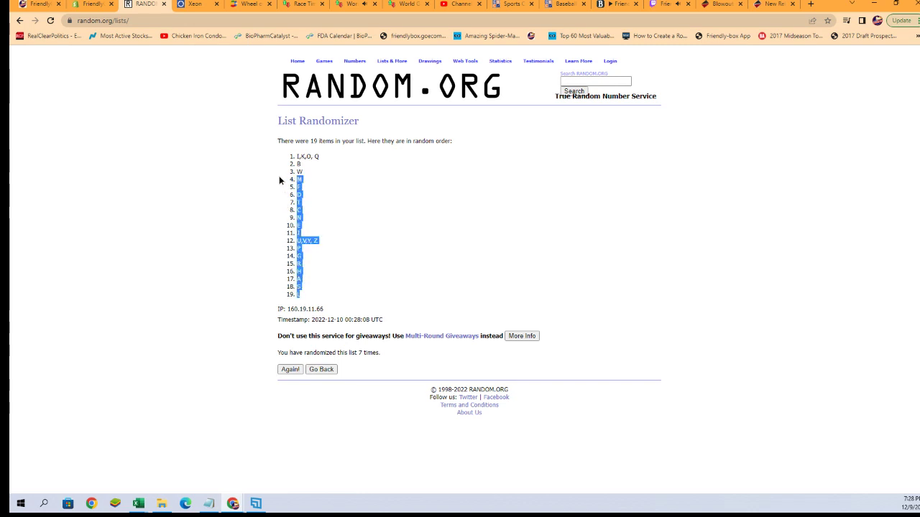
right_click(299, 161)
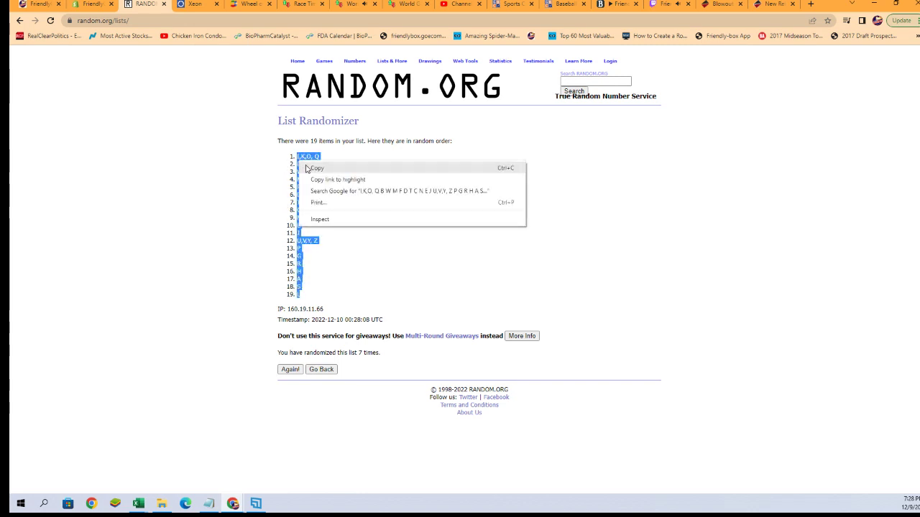
click(304, 169)
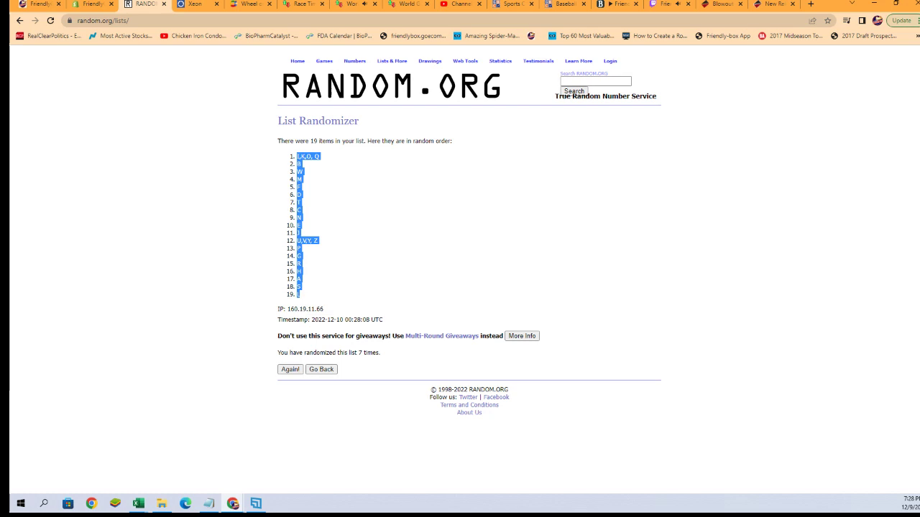
key(alt+Tab)
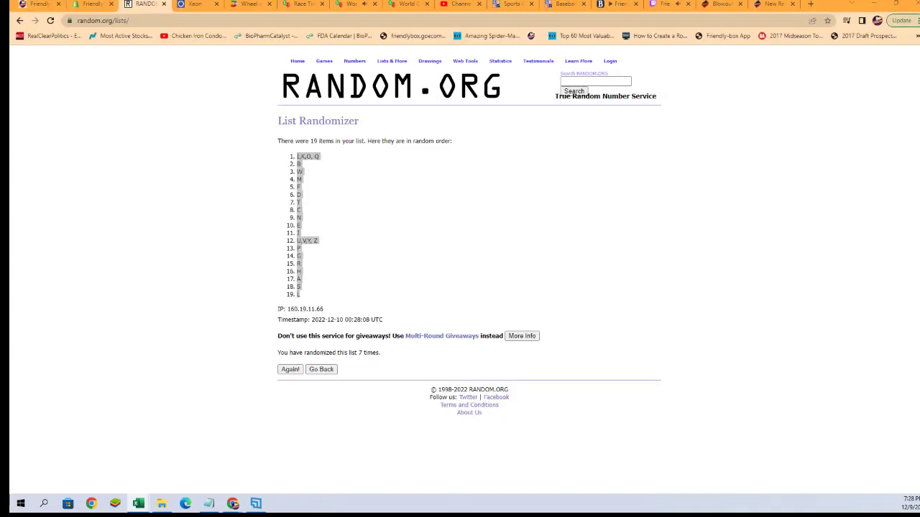
Paste the shuffled initials as plain text into B2:B20 under Last Name Letter Initial.
mouse_move(252, 94)
mouse_down()
mouse_move(498, 9)
mouse_move(580, 36)
mouse_up()
click(725, 118)
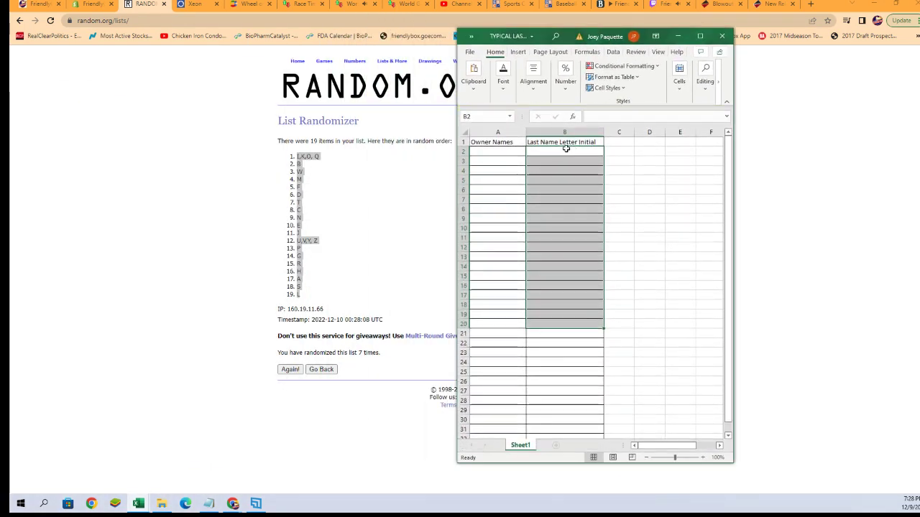
click(568, 148)
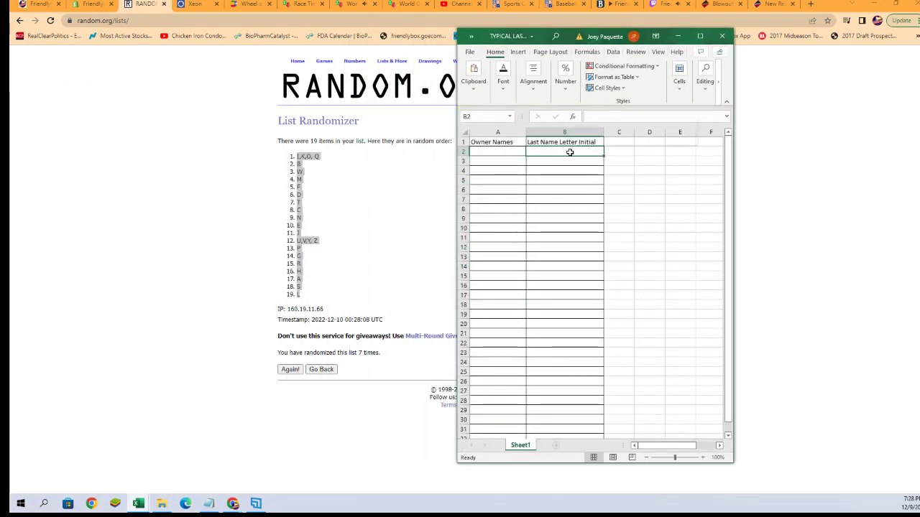
right_click(570, 151)
click(605, 217)
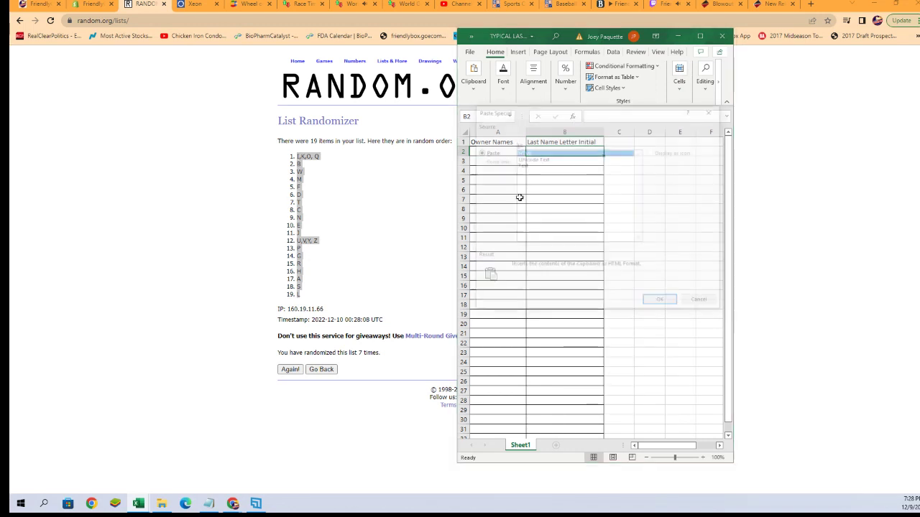
click(521, 165)
click(662, 303)
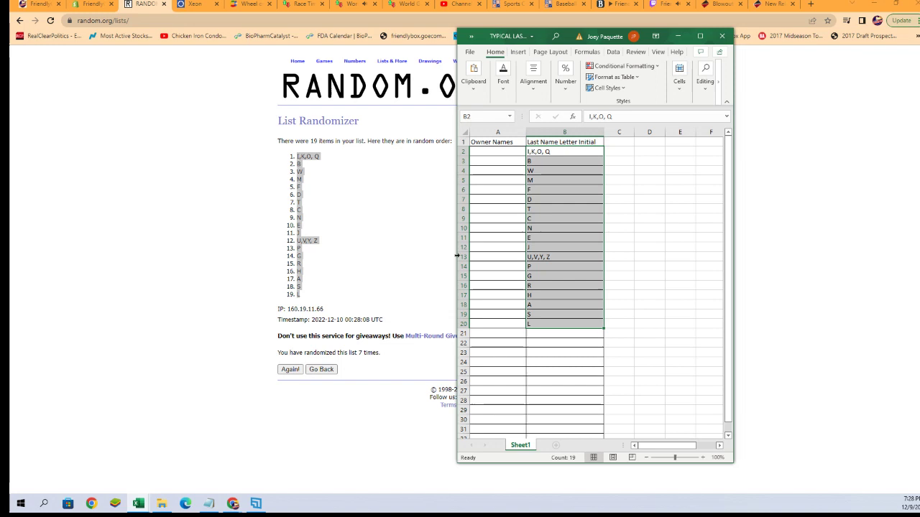
Paste the 19 owner names into a fresh List Randomizer and shuffle them seven times.
click(228, 139)
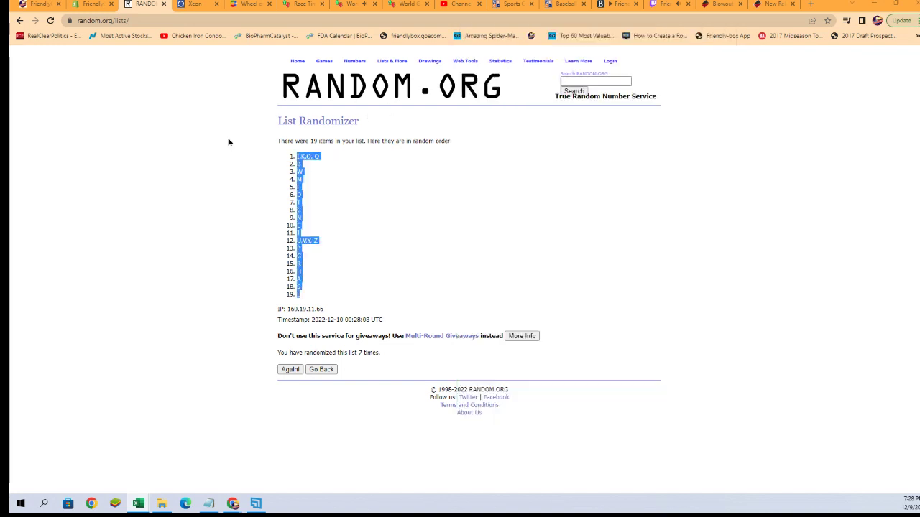
click(396, 71)
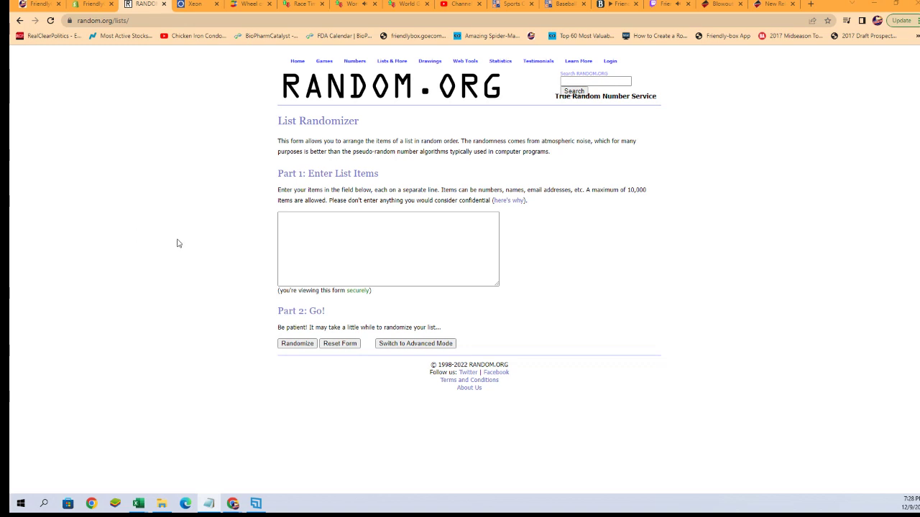
click(281, 236)
key(ctrl+v)
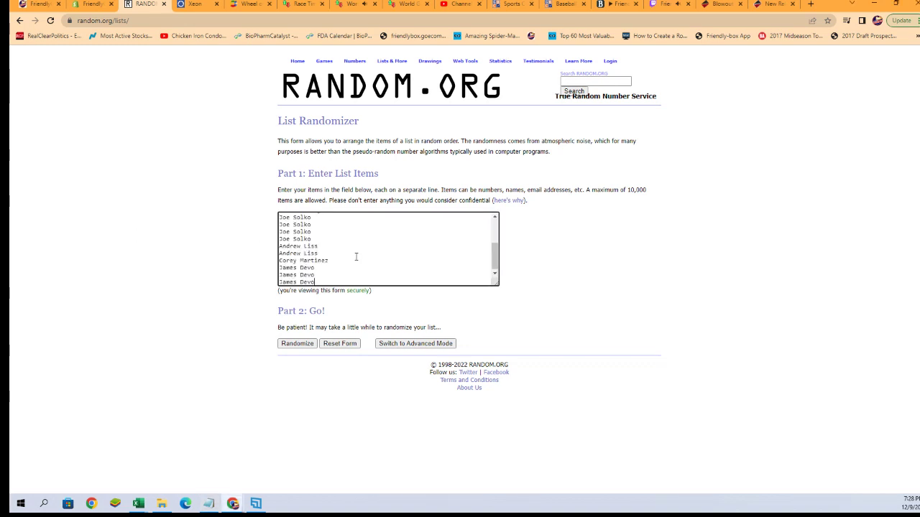
click(296, 343)
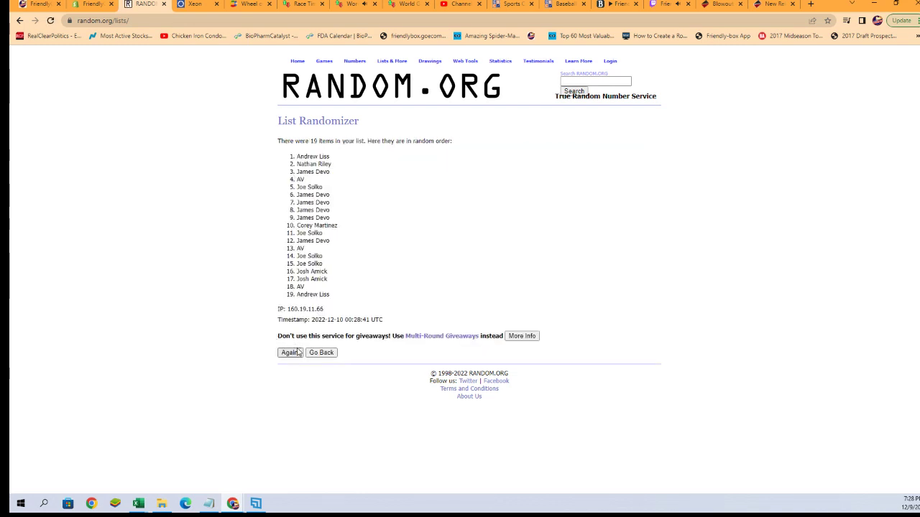
click(287, 370)
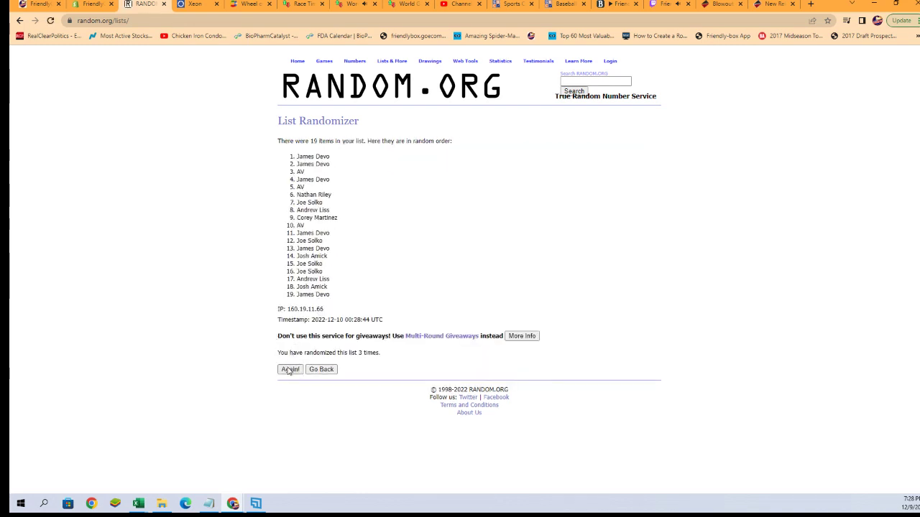
click(287, 370)
click(287, 370)
click(288, 370)
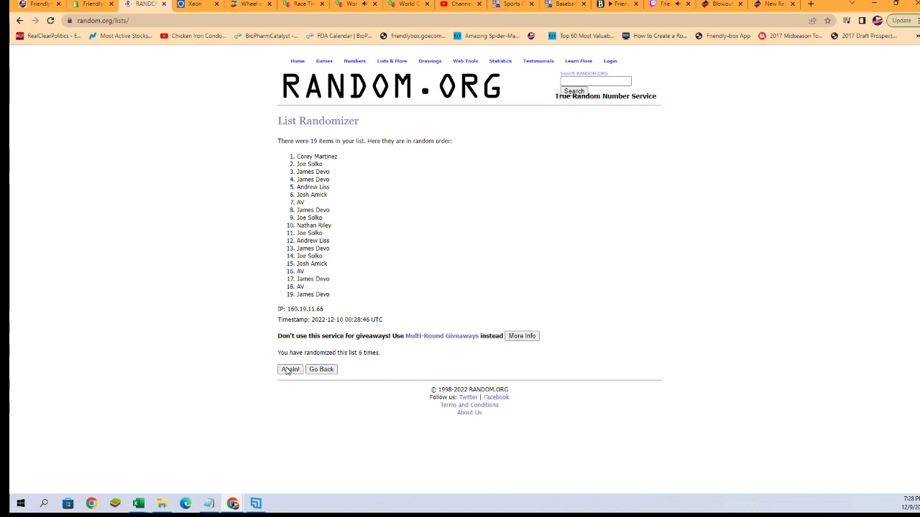
click(288, 370)
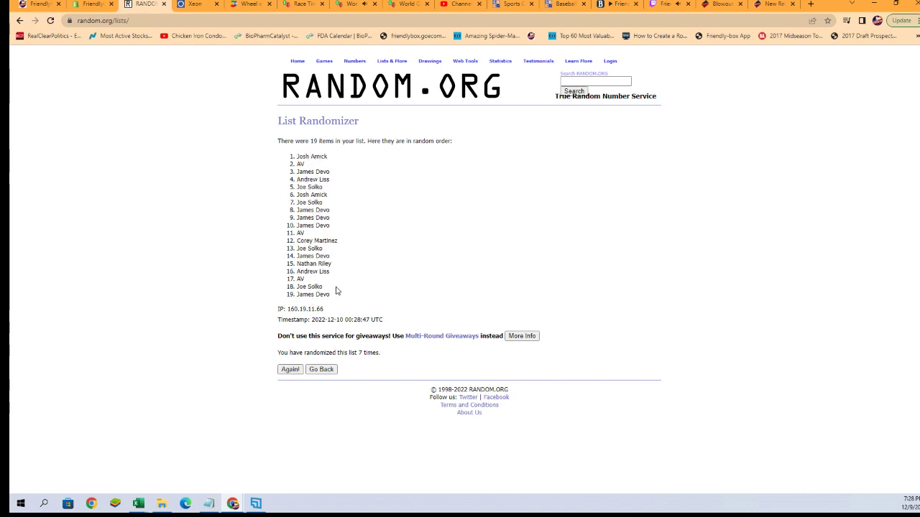
Copy the whole shuffled owner-name list.
mouse_move(322, 272)
mouse_down()
mouse_move(287, 180)
mouse_move(294, 154)
mouse_up()
right_click(312, 176)
click(330, 182)
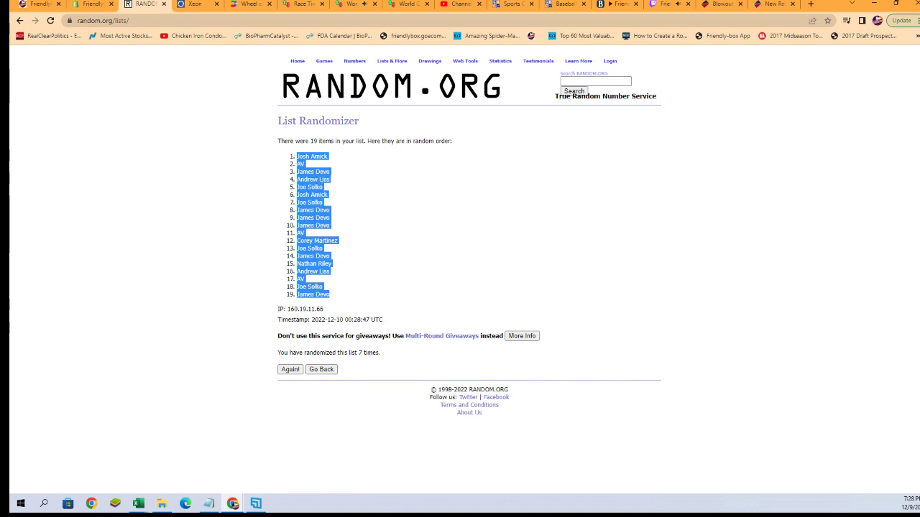
key(alt+Tab)
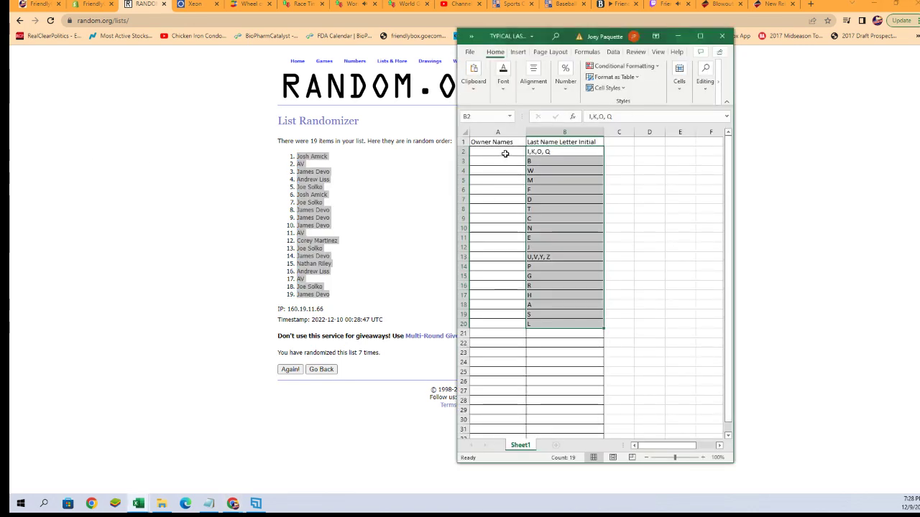
Paste the shuffled owner names as plain text into A2:A20, then maximize the Excel window.
click(505, 154)
right_click(508, 151)
click(534, 218)
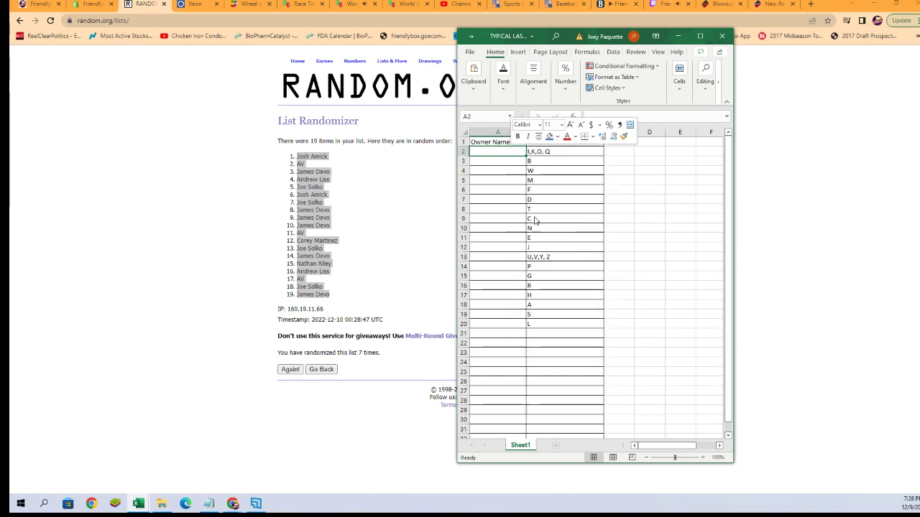
click(460, 167)
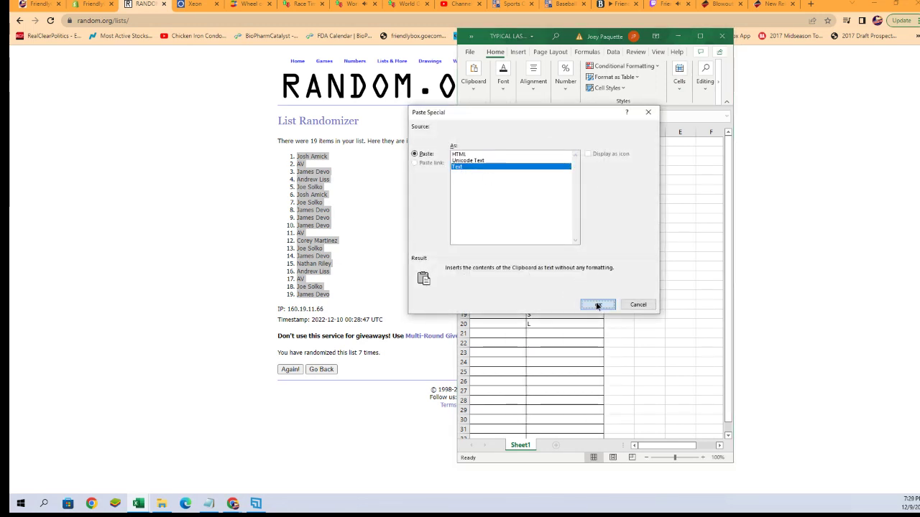
click(597, 304)
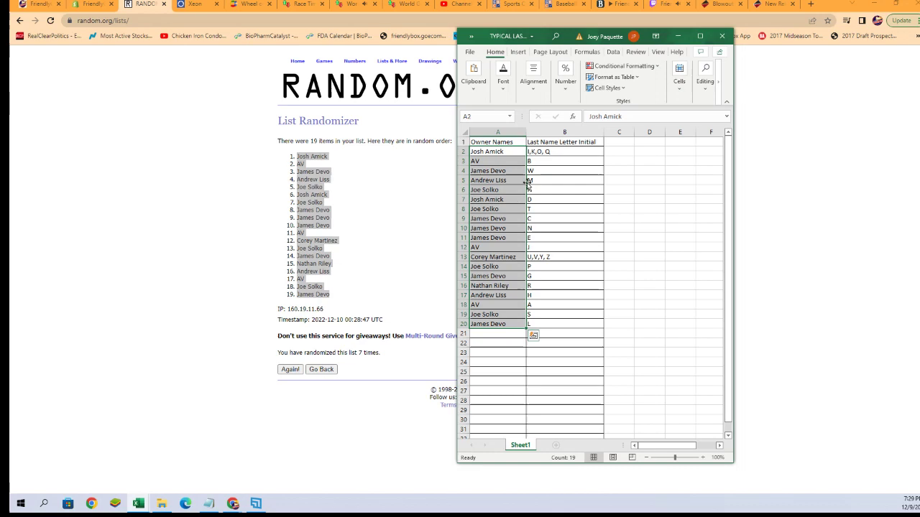
click(701, 36)
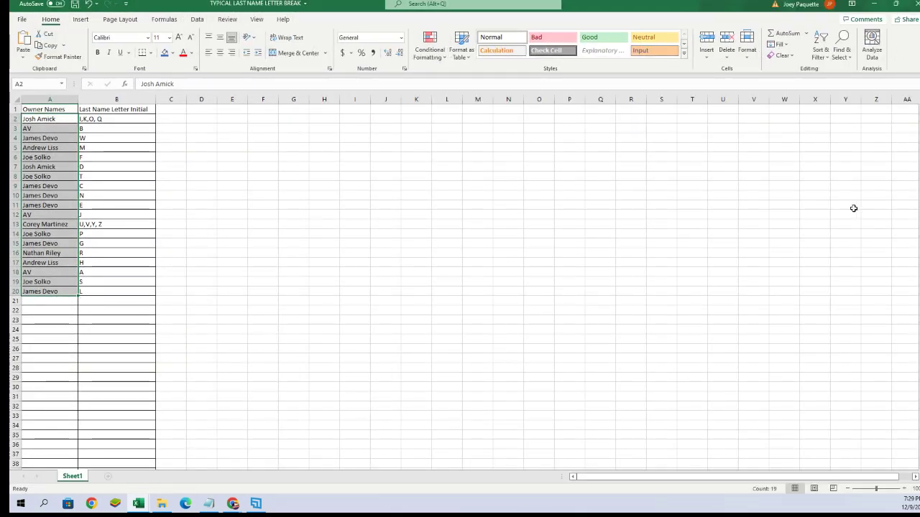
Zoom the sheet in to 170% and deselect the names column.
click(904, 489)
click(904, 489)
click(904, 489)
click(904, 489)
click(904, 488)
click(904, 489)
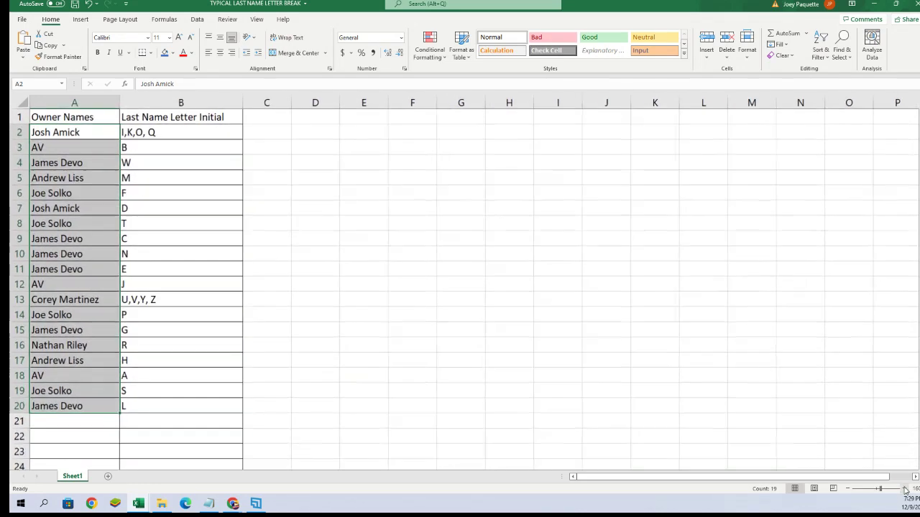
click(904, 489)
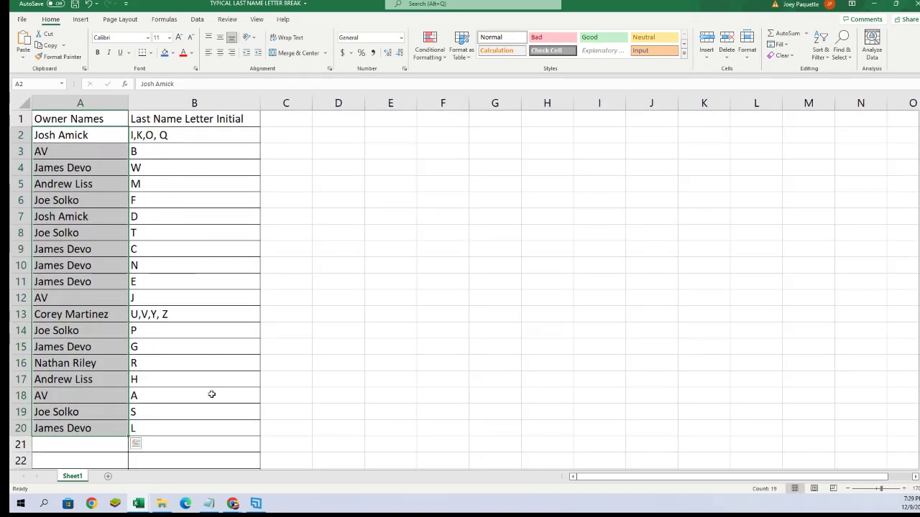
click(308, 407)
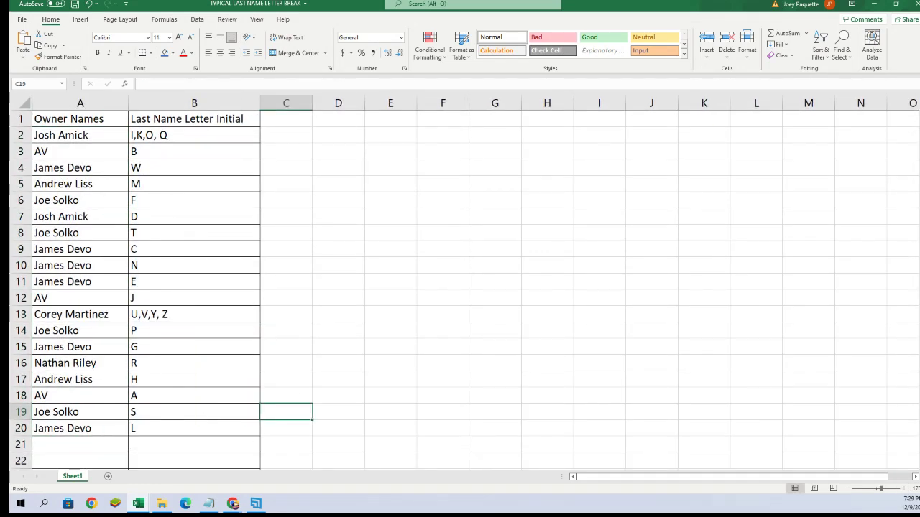